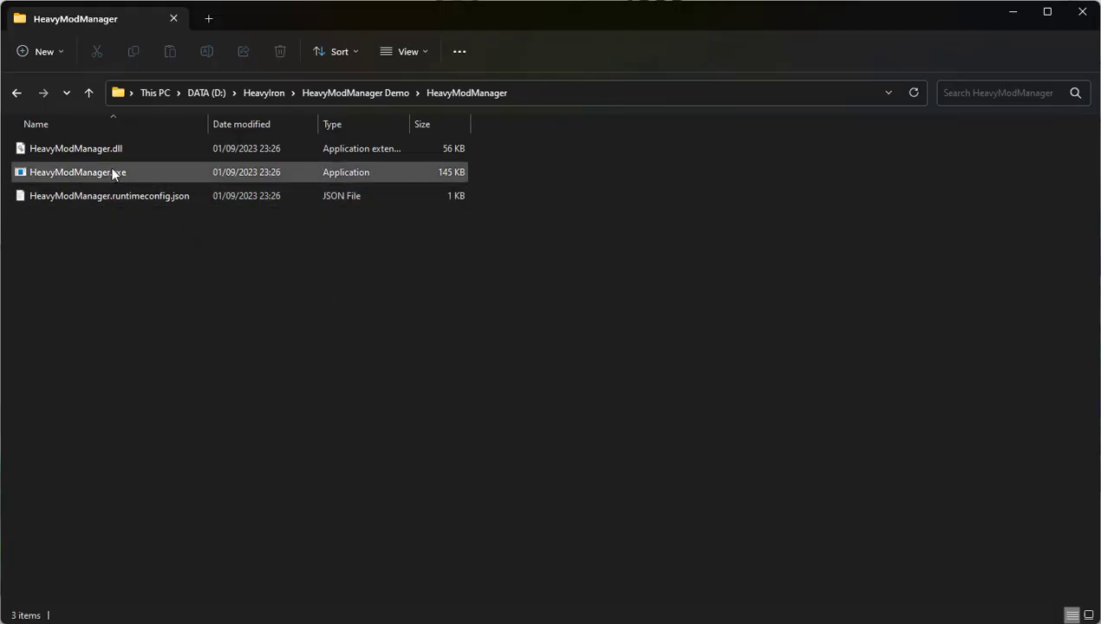
# - Start Heavy Mod Manager and point its Dolphin path to C:\Program Files\Dolphin-x64\Dolphin.exe
pyautogui.doubleClick(113, 173)
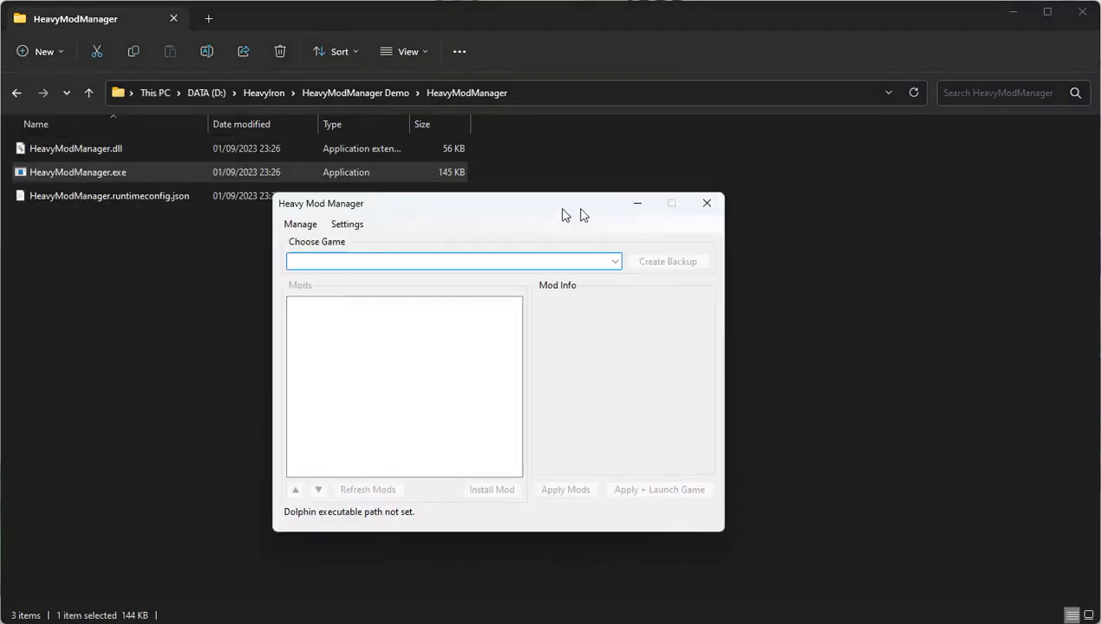
pyautogui.moveTo(564, 214); pyautogui.dragTo(595, 192)
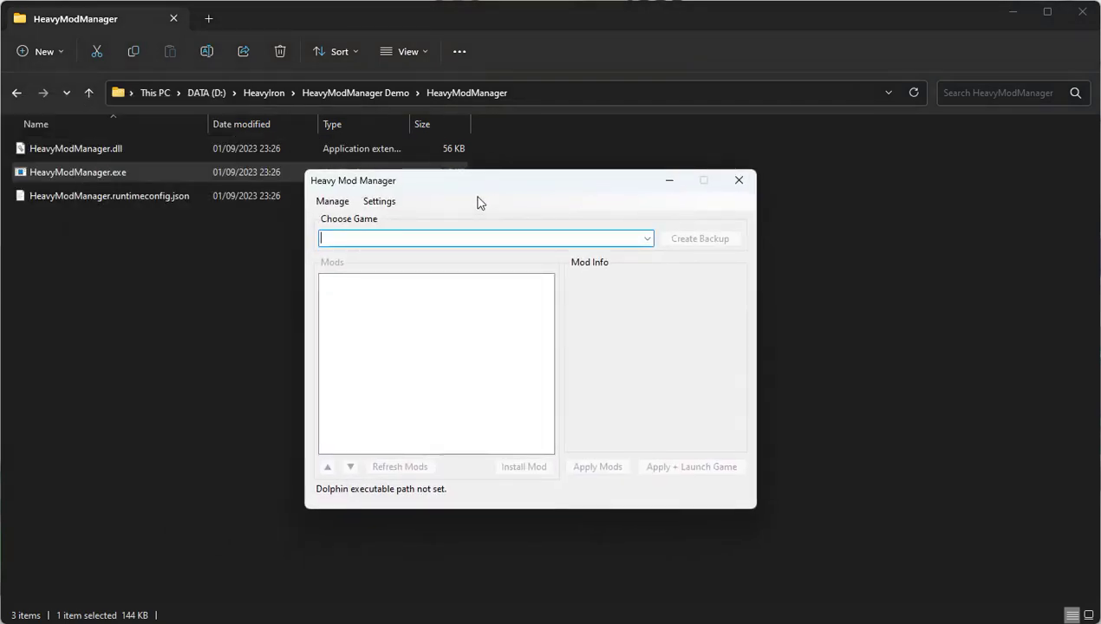
pyautogui.click(386, 202)
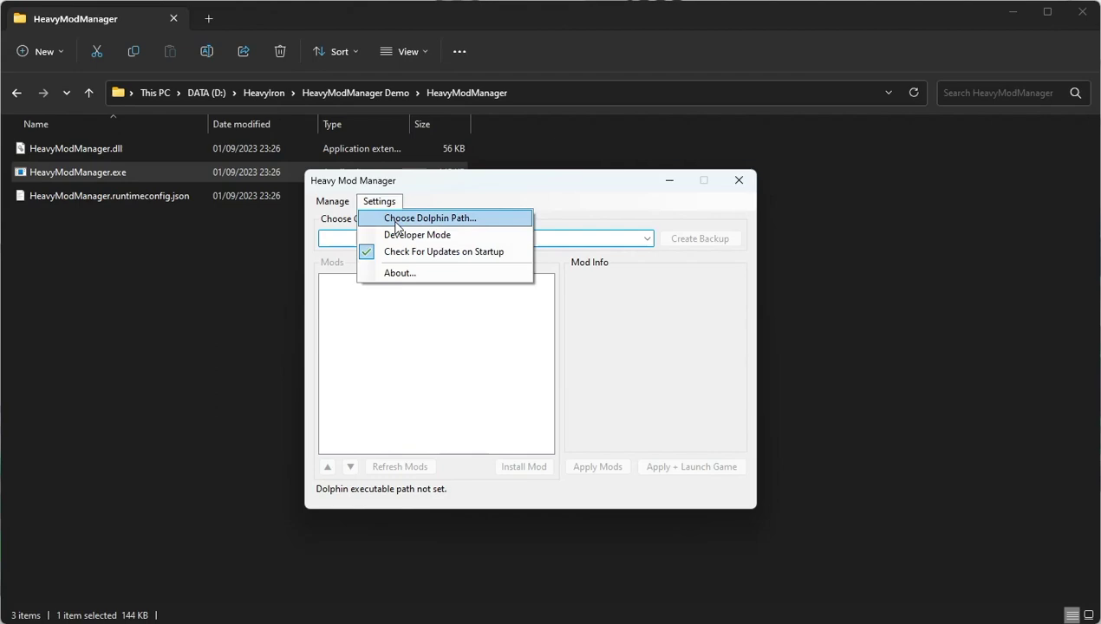
pyautogui.click(396, 227)
pyautogui.moveTo(547, 215); pyautogui.dragTo(273, 81)
pyautogui.click(305, 271)
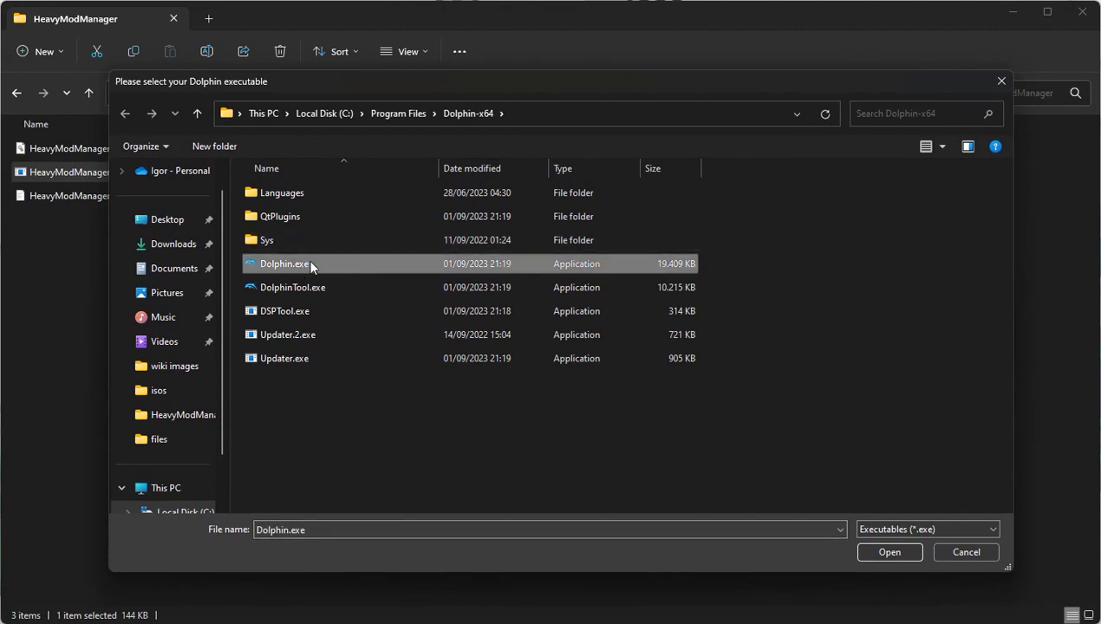
pyautogui.doubleClick(310, 264)
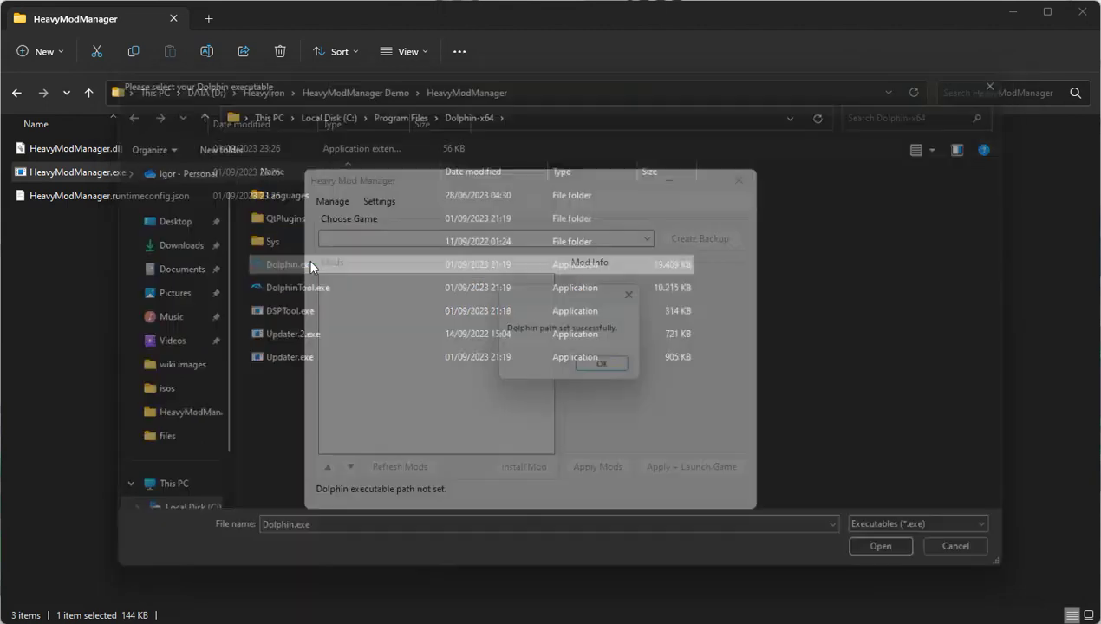
pyautogui.click(606, 369)
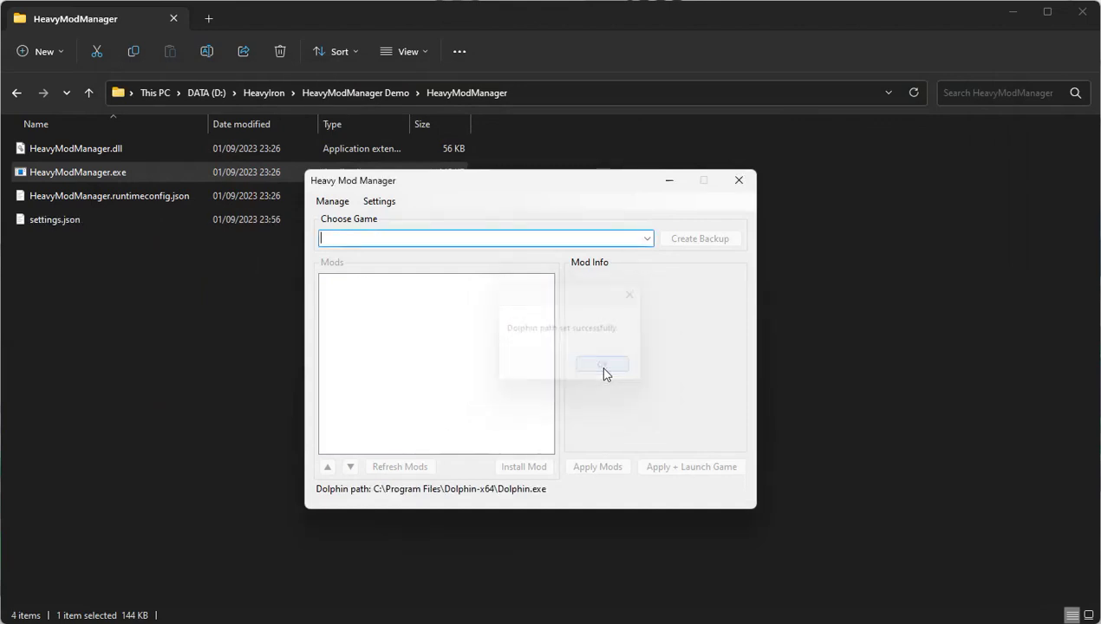
# - Select Battle for Bikini Bottom as the game and back it up from the SpongeBob ISO
pyautogui.click(646, 238)
pyautogui.click(599, 272)
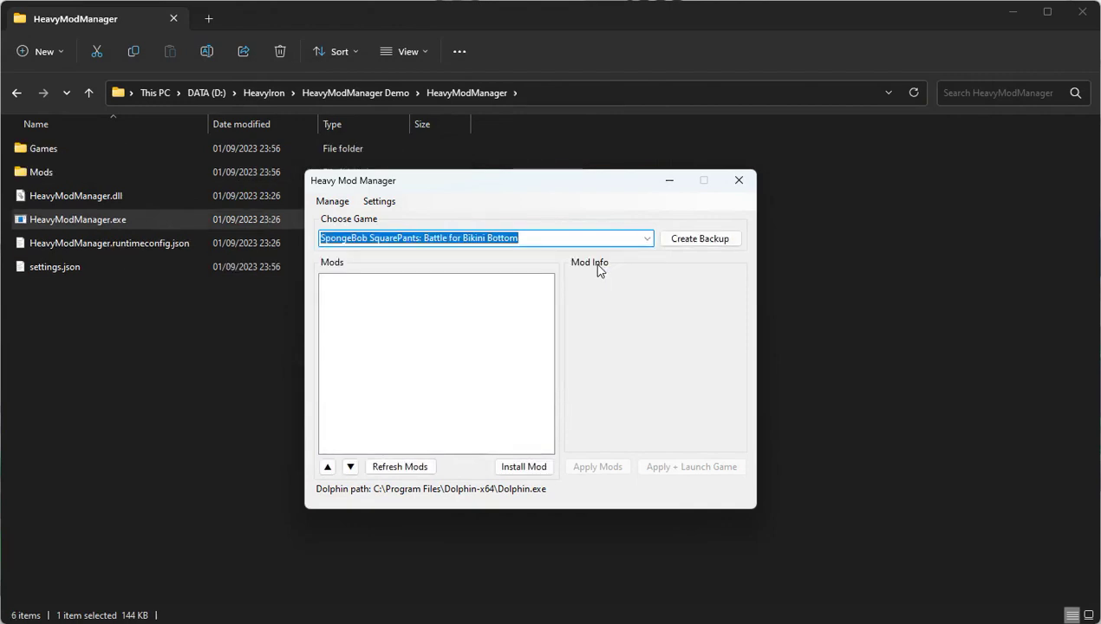
pyautogui.click(685, 243)
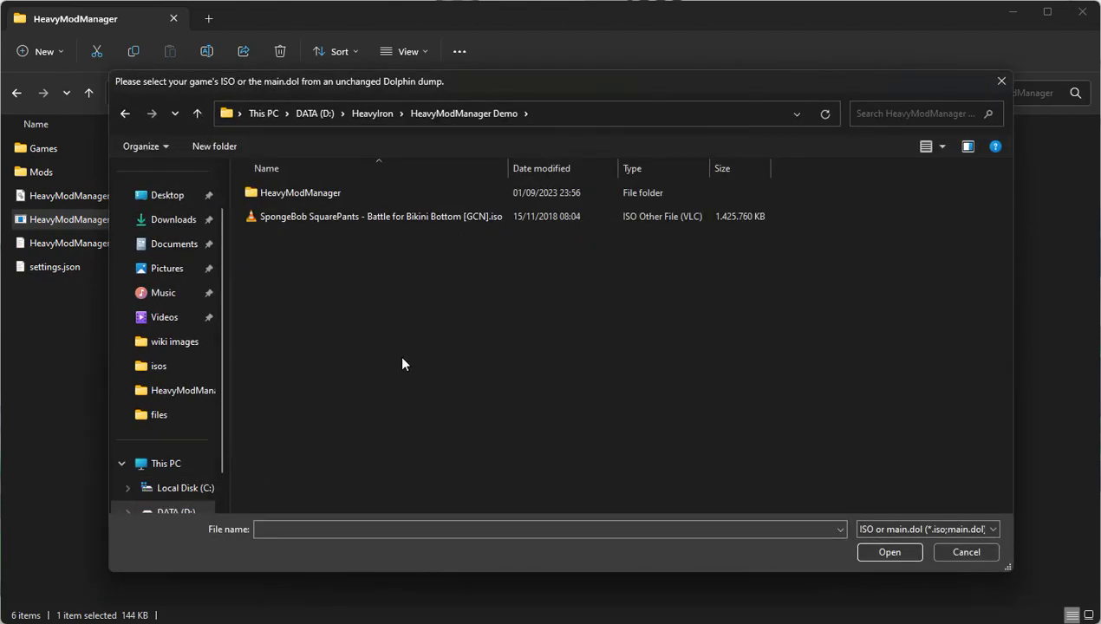
pyautogui.click(412, 216)
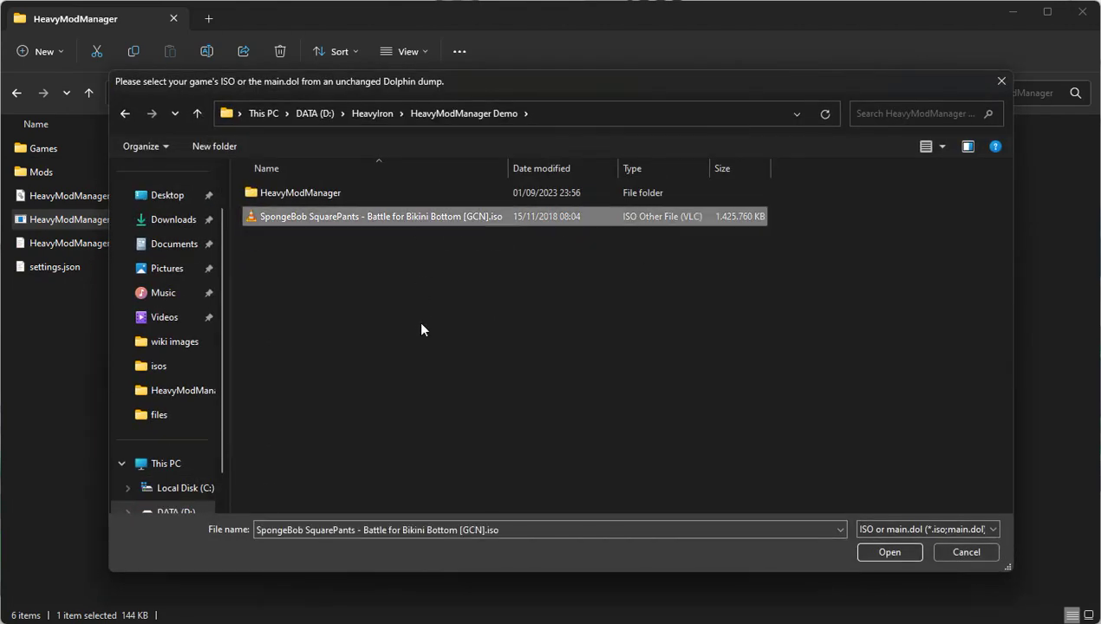
pyautogui.click(862, 549)
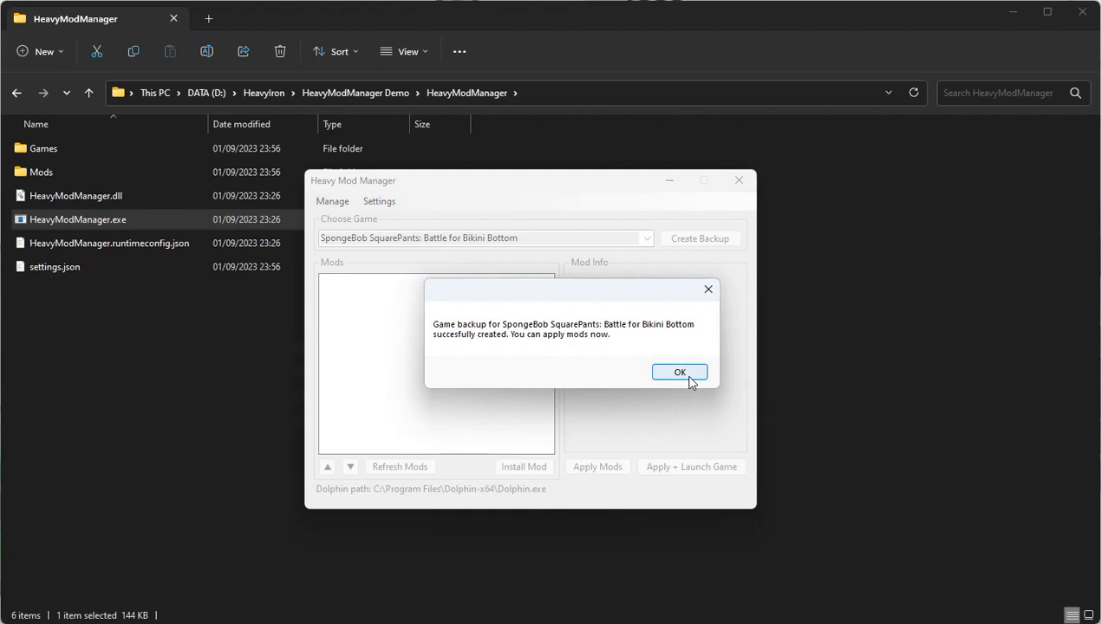
pyautogui.click(691, 381)
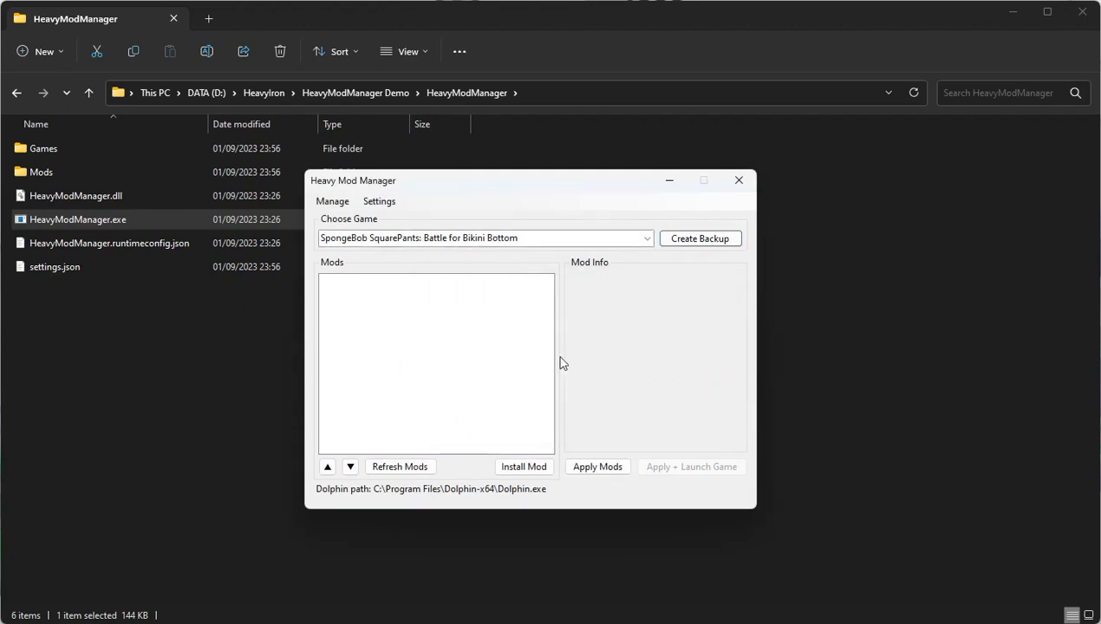
# - Install the Pac-Man and Twisty Trials mod ZIPs
pyautogui.click(523, 467)
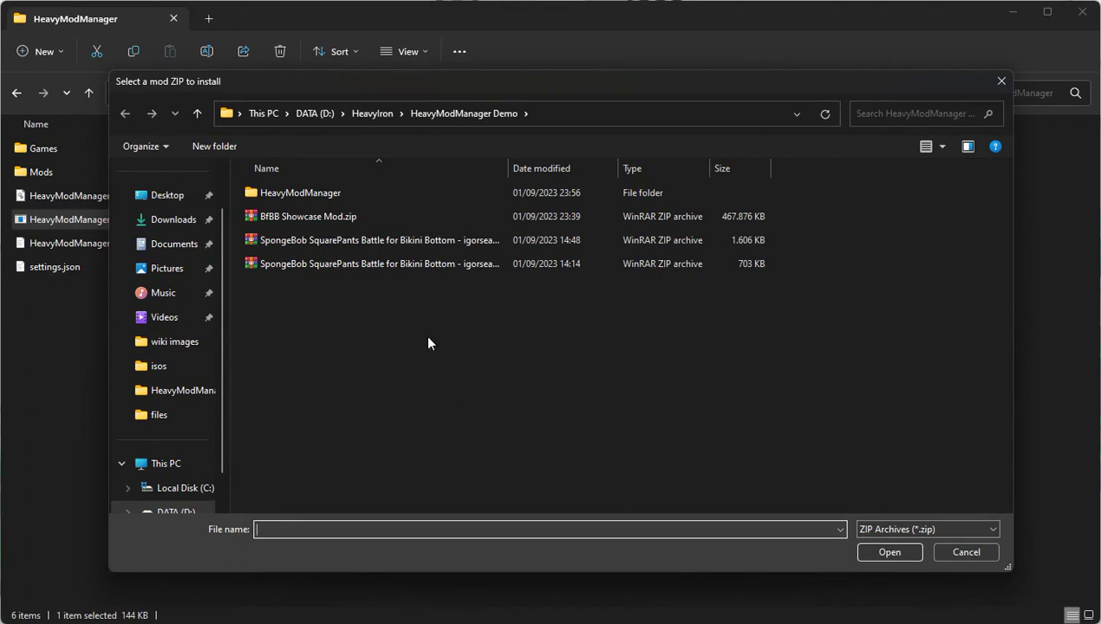
pyautogui.doubleClick(509, 168)
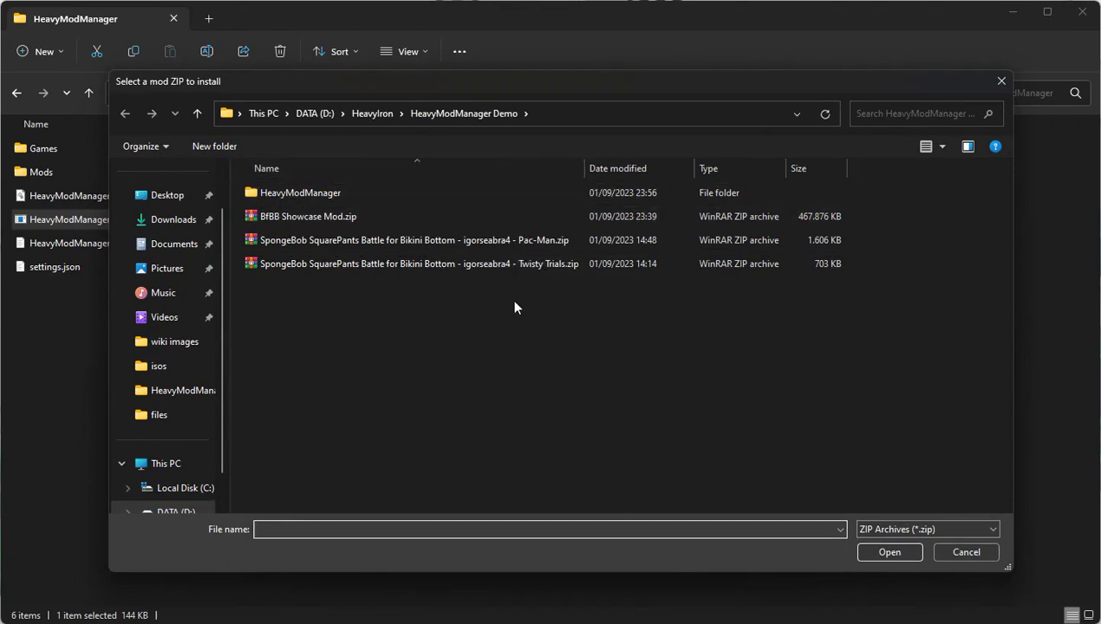
pyautogui.doubleClick(441, 240)
pyautogui.click(524, 465)
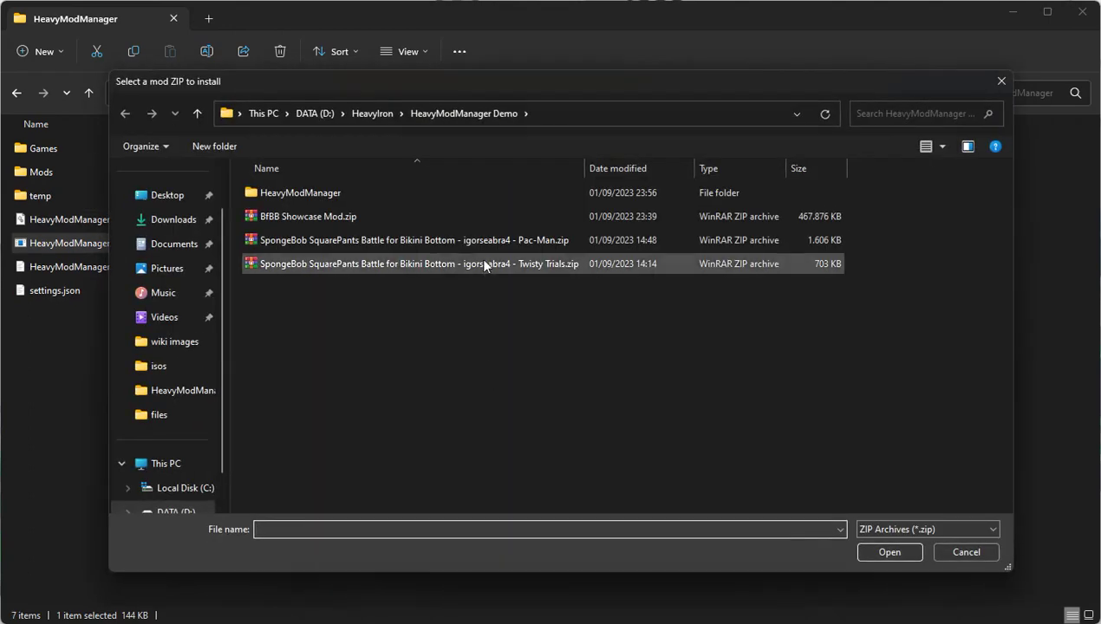
pyautogui.doubleClick(484, 263)
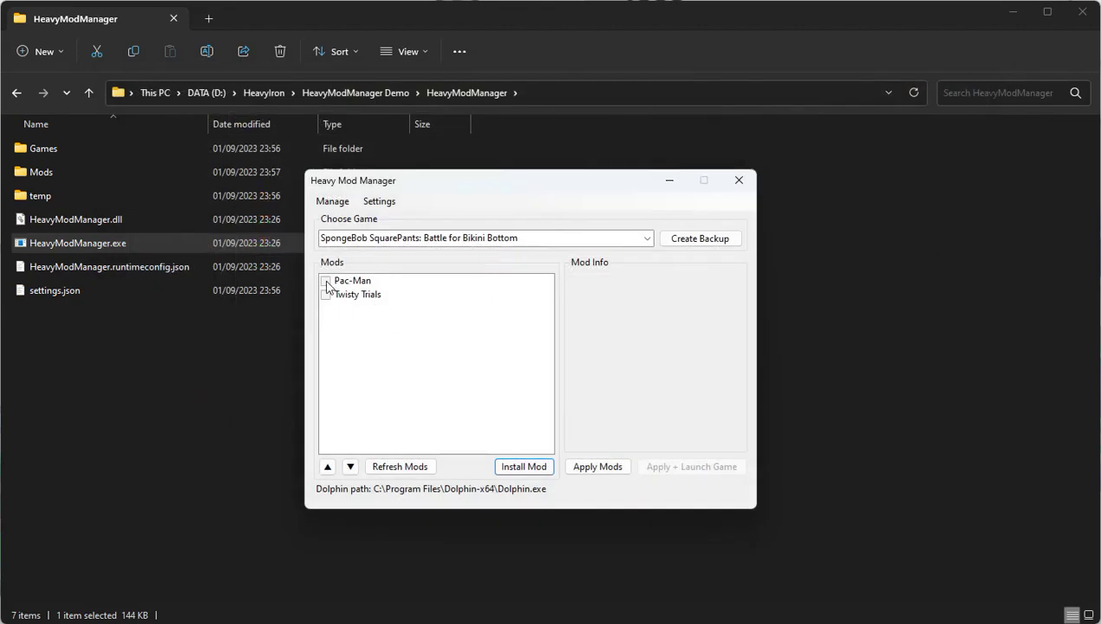
# - Enable Pac-Man and Twisty Trials, apply the mods and launch the game
pyautogui.click(327, 282)
pyautogui.click(327, 281)
pyautogui.click(327, 296)
pyautogui.click(327, 296)
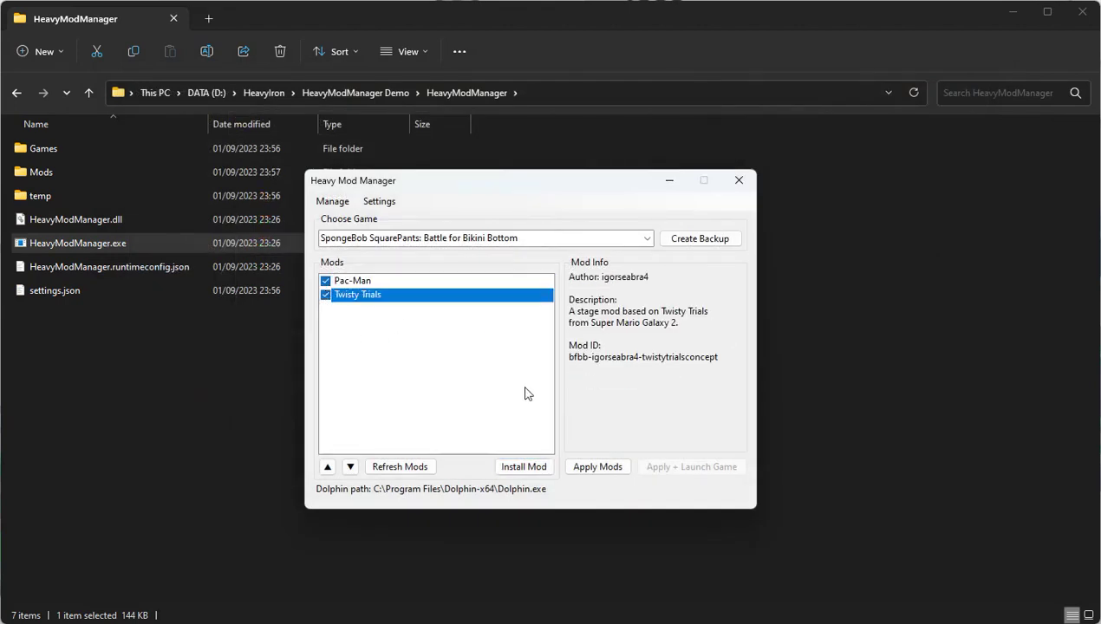
pyautogui.click(601, 467)
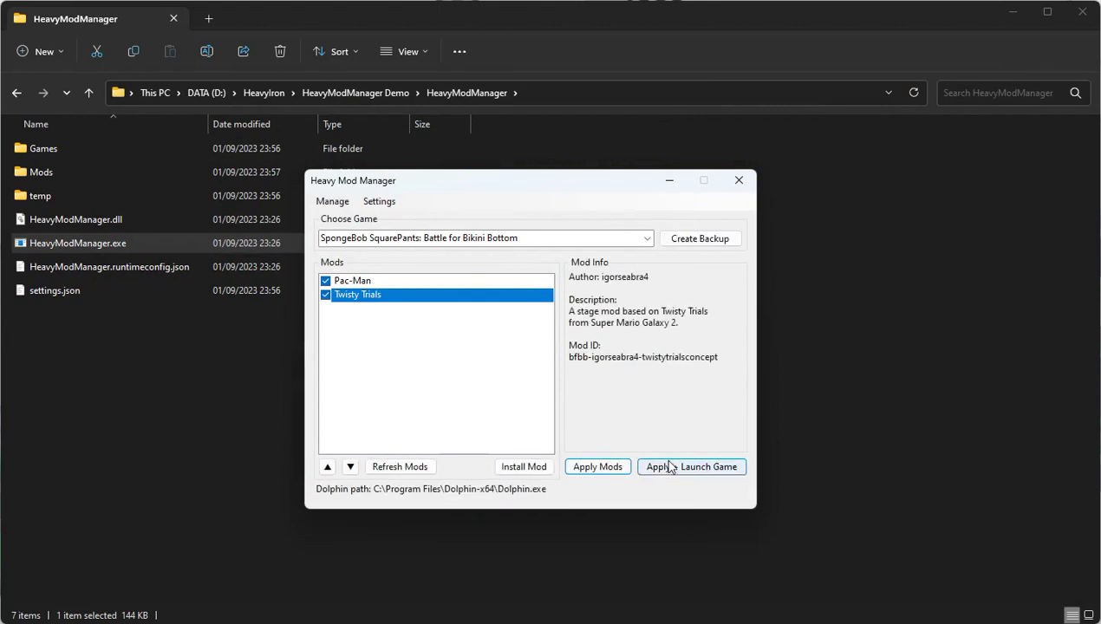
pyautogui.click(671, 468)
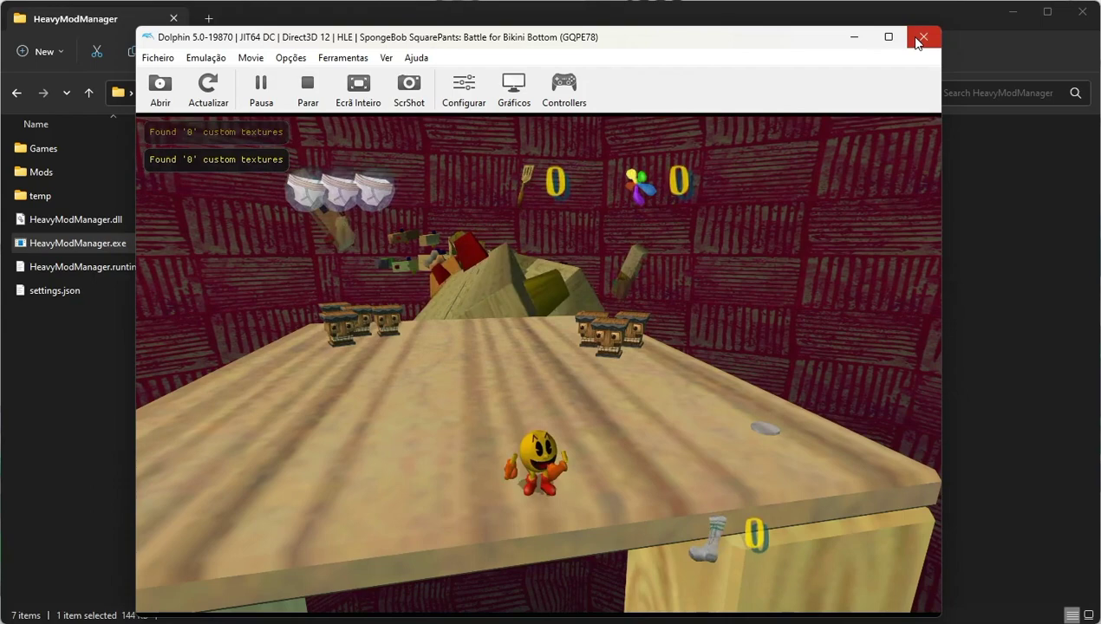
# - Close Dolphin and try installing BfBB Showcase Mod.zip, which fails for missing root mod.json
pyautogui.click(921, 37)
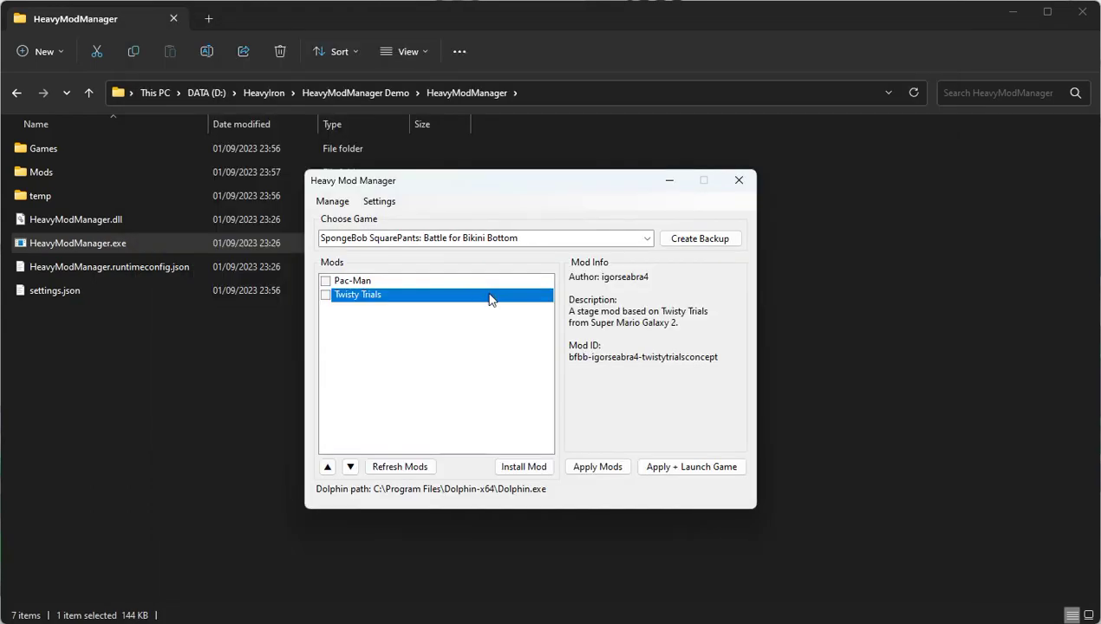
pyautogui.click(531, 468)
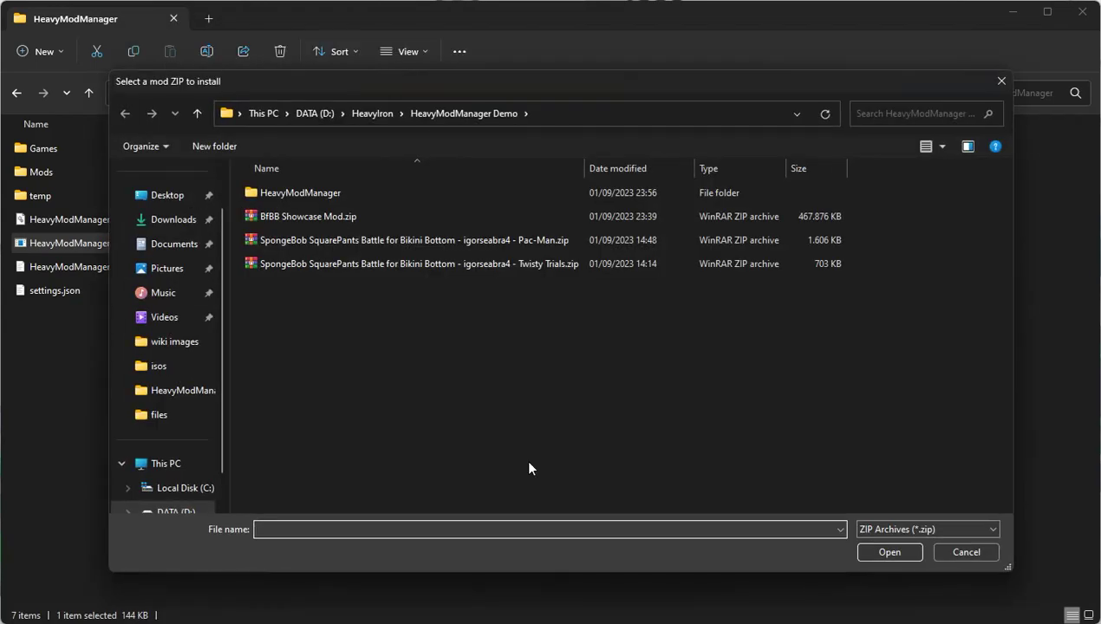
pyautogui.doubleClick(317, 214)
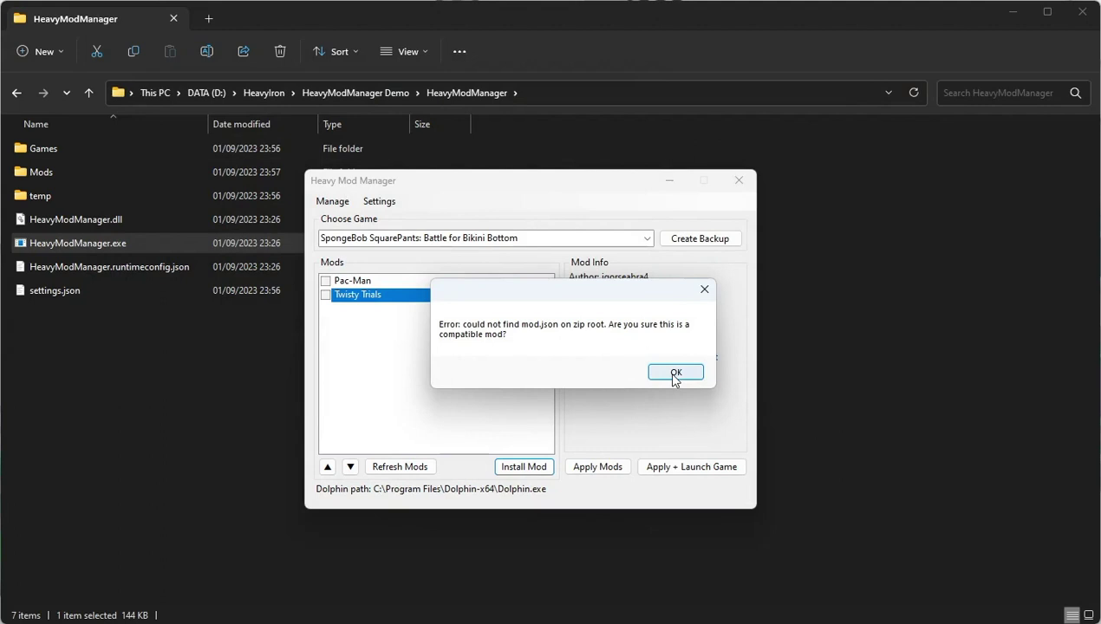
# - Dismiss the error and start a new mod for SpongeBob SquarePants: Battle for Bikini Bottom
pyautogui.click(676, 372)
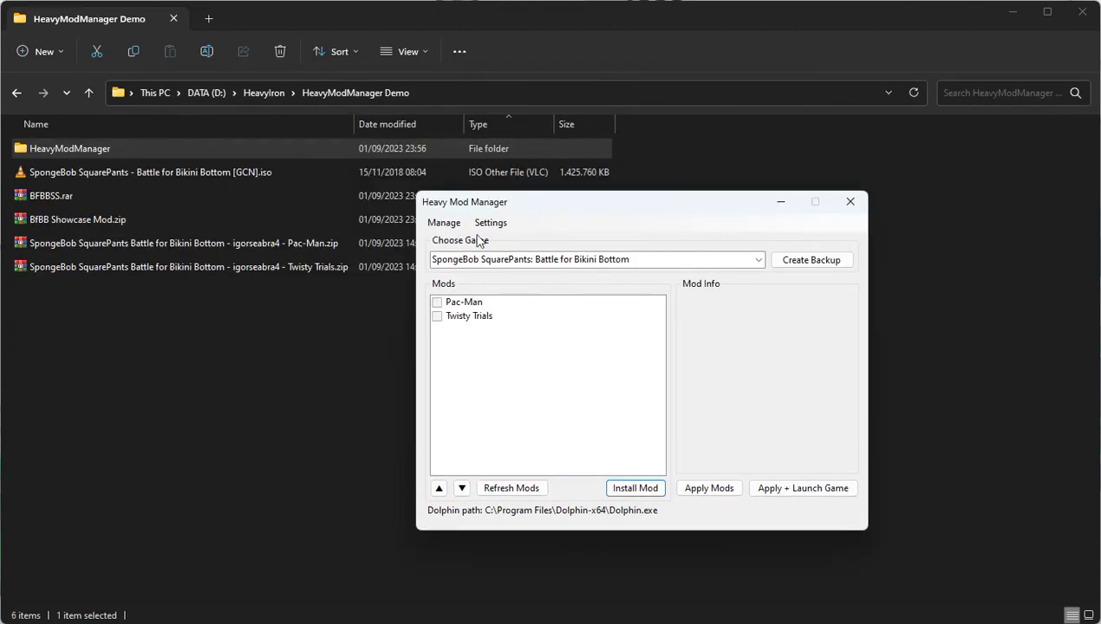
pyautogui.click(442, 223)
pyautogui.click(450, 239)
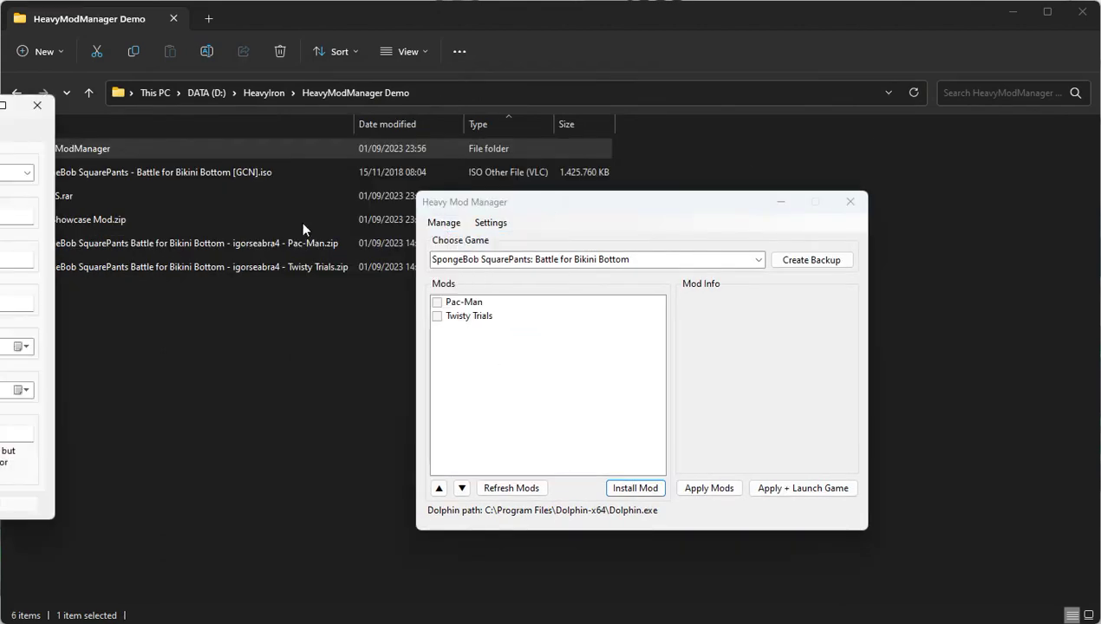
pyautogui.moveTo(0, 113); pyautogui.dragTo(526, 129)
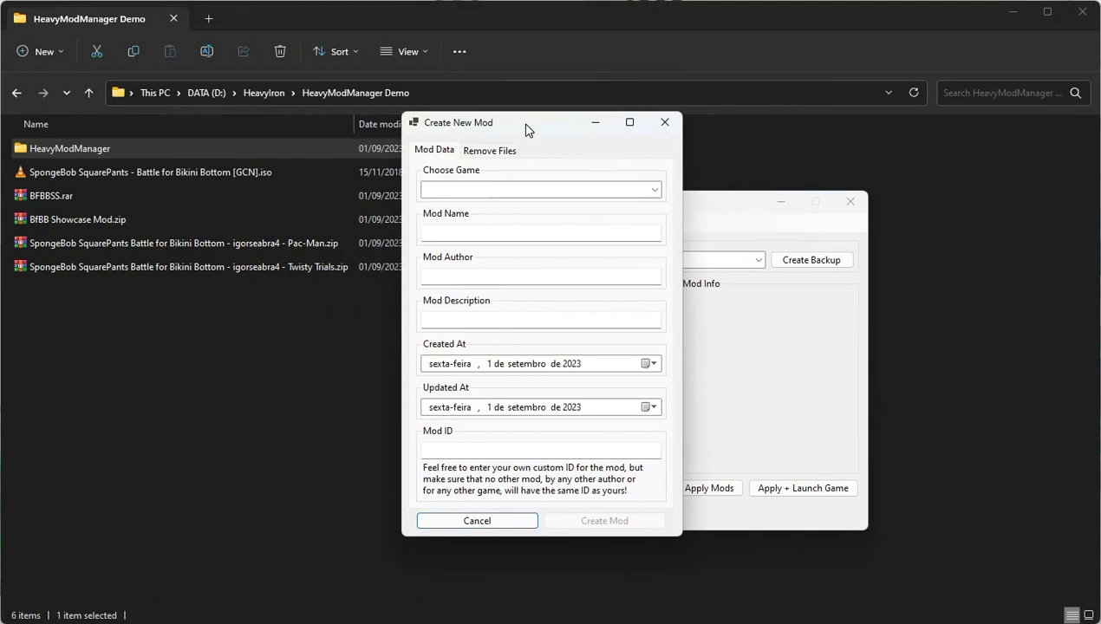
pyautogui.moveTo(526, 129); pyautogui.dragTo(507, 135)
pyautogui.click(636, 198)
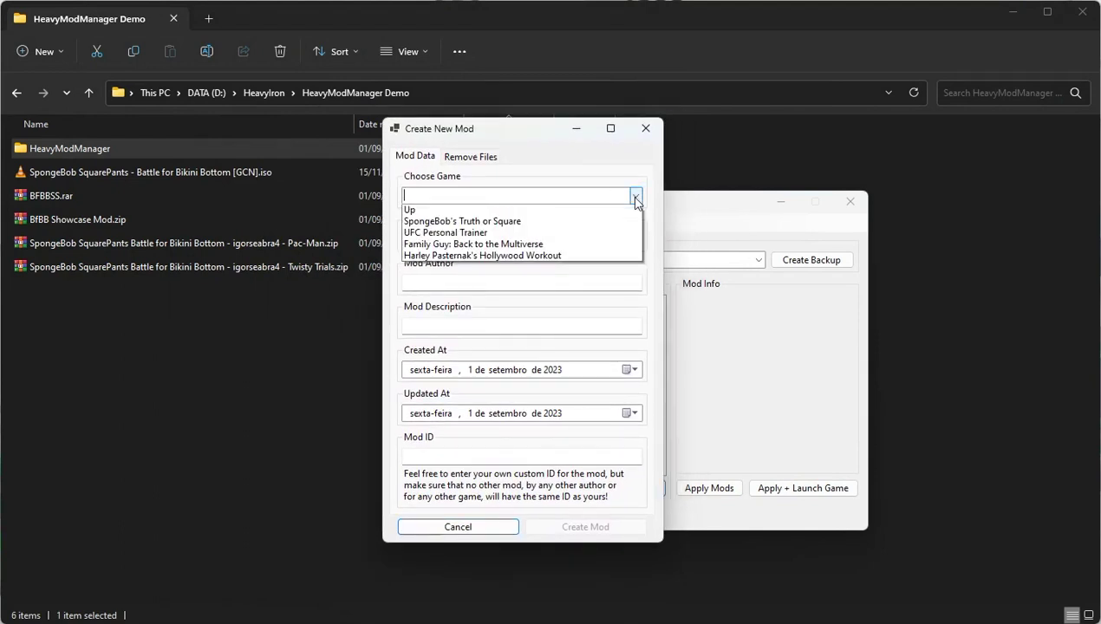
pyautogui.click(589, 223)
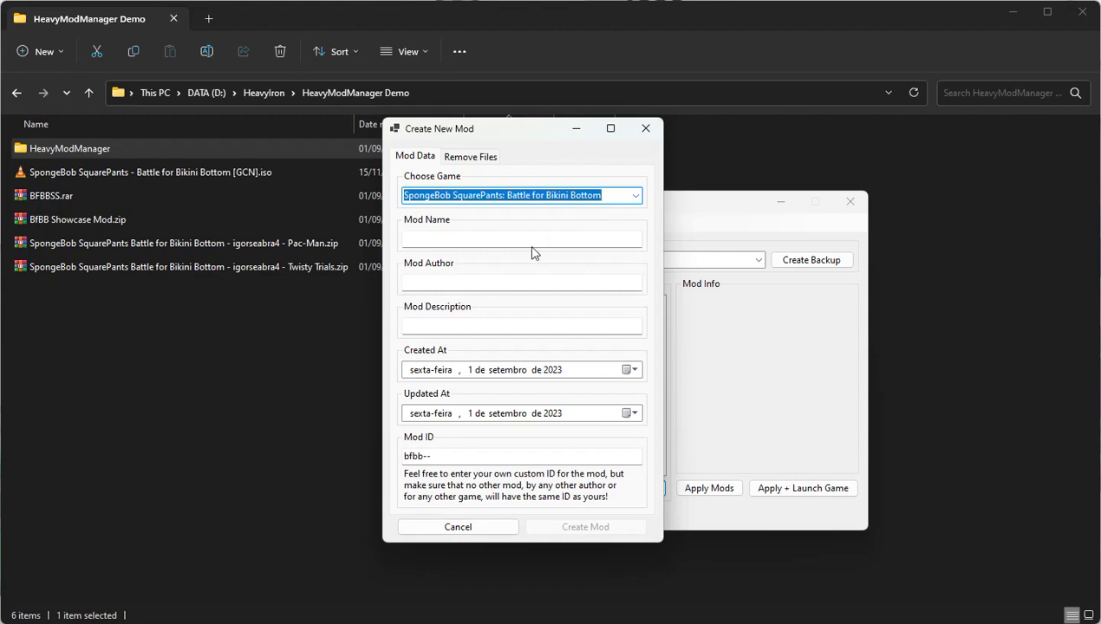
# - Name the mod BFBB Showcase Mod, enter the author's name, and create it
pyautogui.click(520, 241)
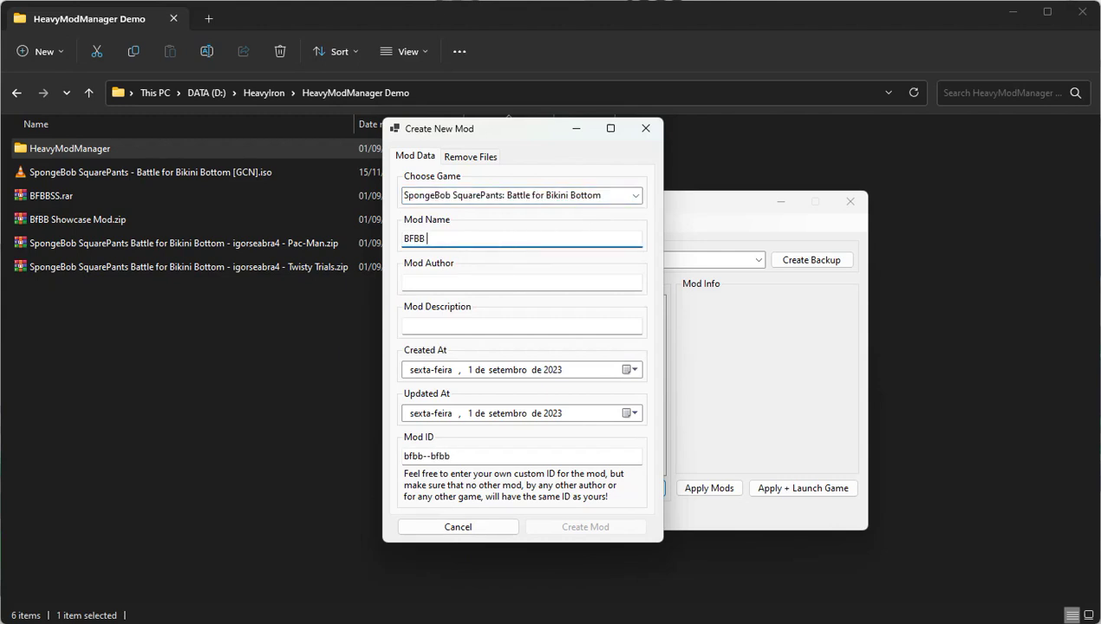
pyautogui.write('Showcase Mod')
pyautogui.click(521, 282)
pyautogui.write('TetraxZ')
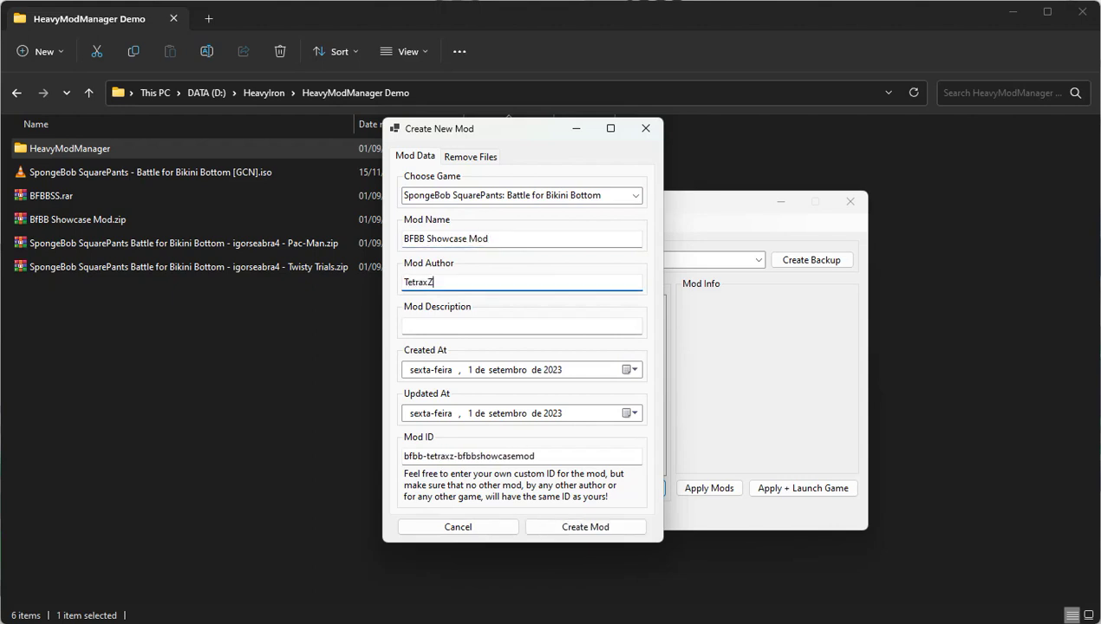
pyautogui.click(550, 527)
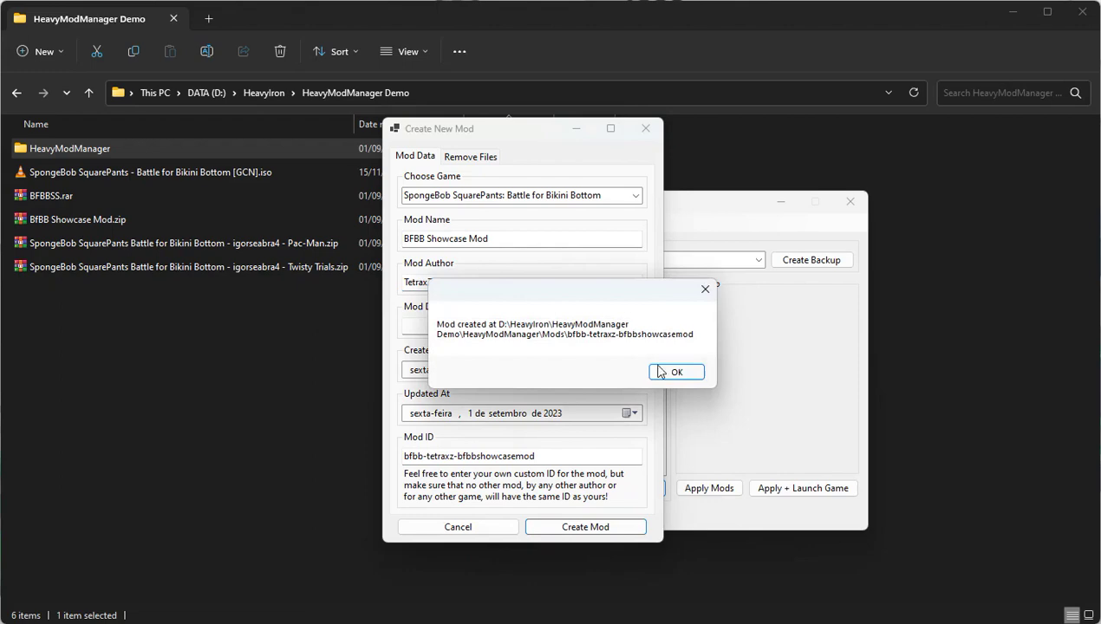
pyautogui.click(665, 373)
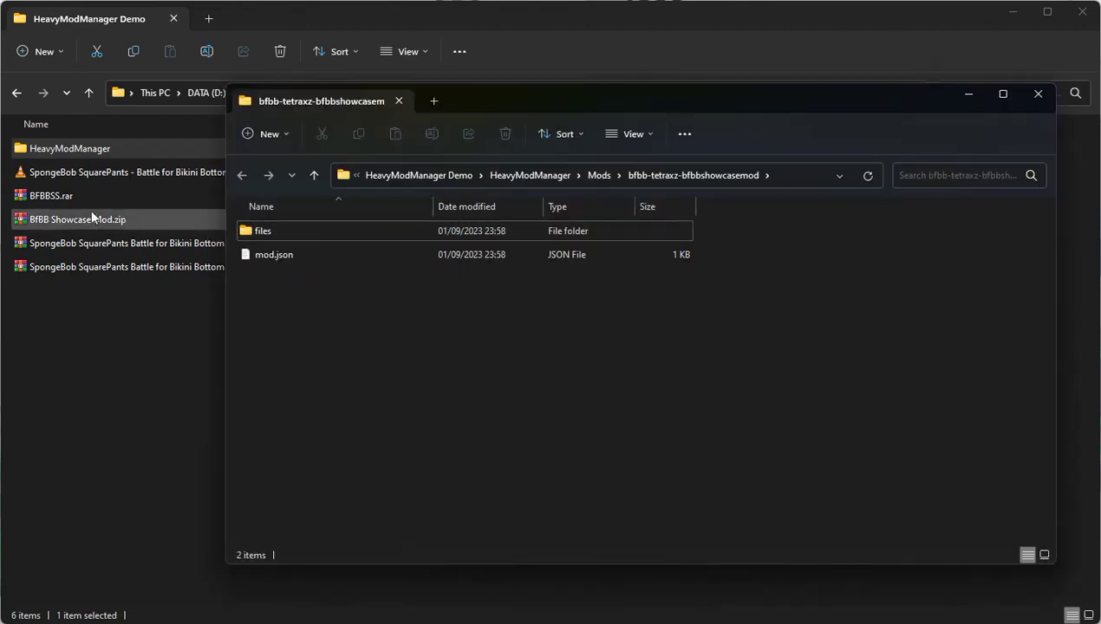
# - Copy every entry of BFBB Showcase Mod.zip from WinRAR into the mod's files folder
pyautogui.doubleClick(66, 222)
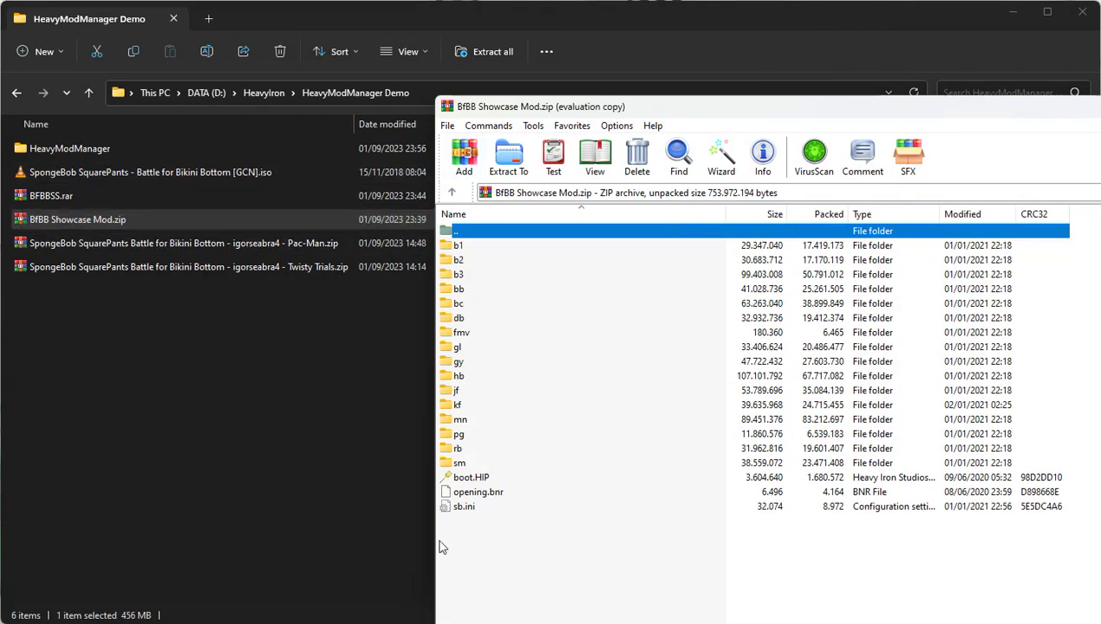
pyautogui.hotkey('alt', 'Tab')
pyautogui.hotkey('alt', 'Tab')
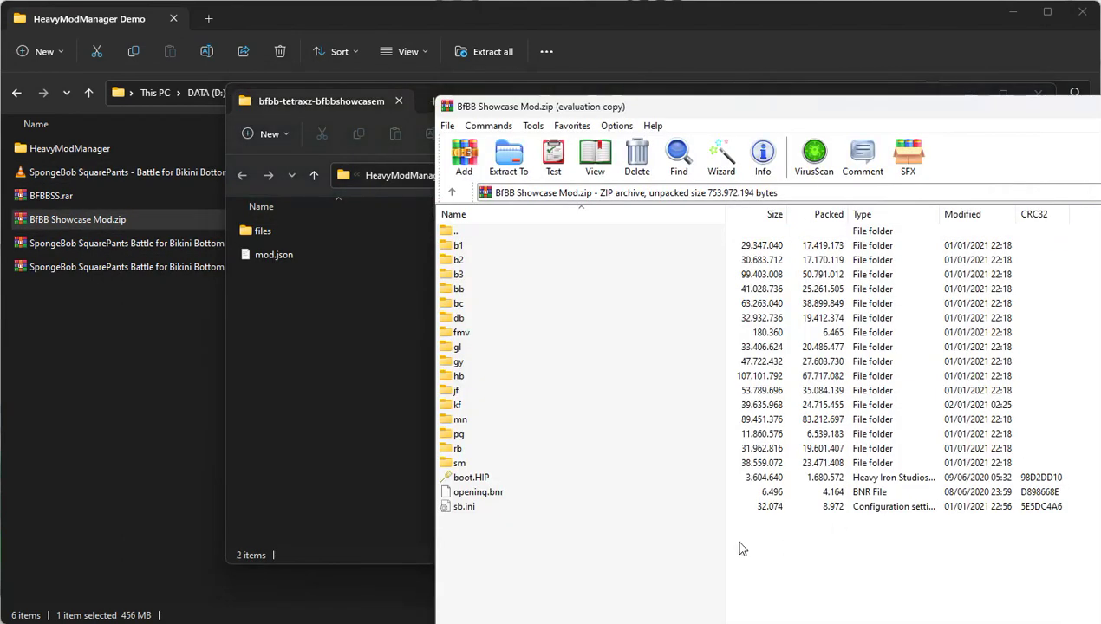
pyautogui.moveTo(535, 537); pyautogui.dragTo(479, 246)
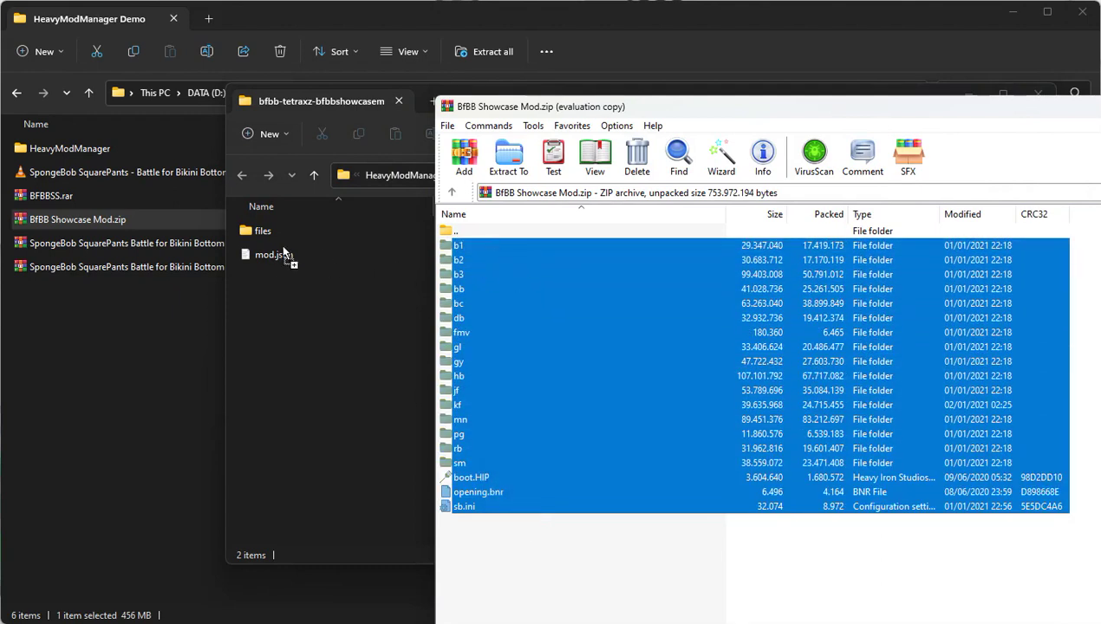
pyautogui.moveTo(282, 249); pyautogui.dragTo(263, 231)
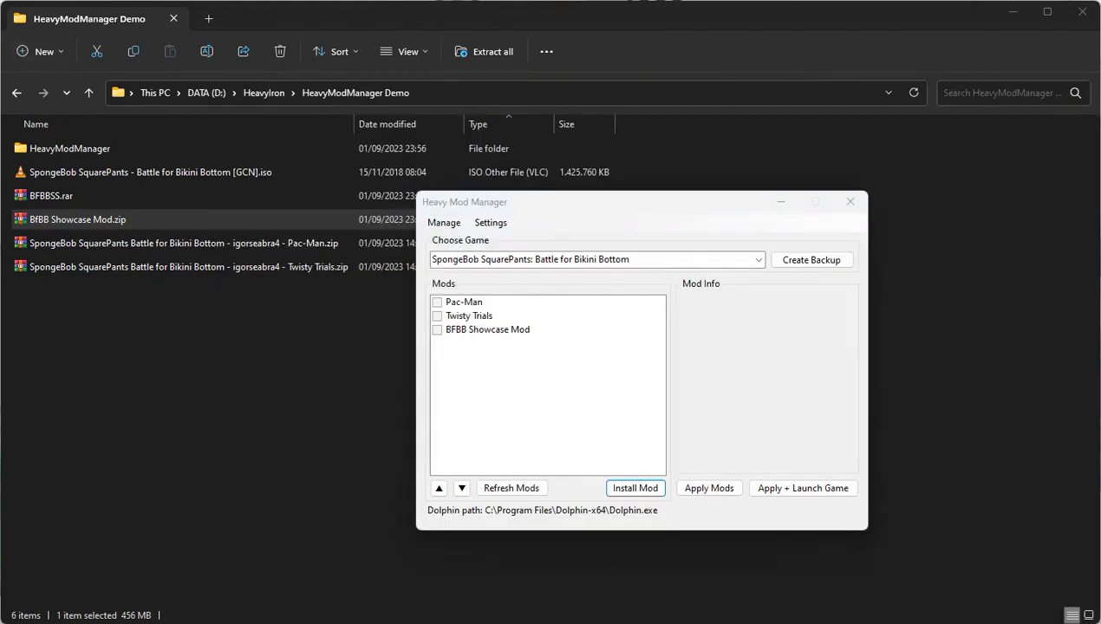
# - Name the new mod BFBB Second Strike and create it
pyautogui.click(505, 258)
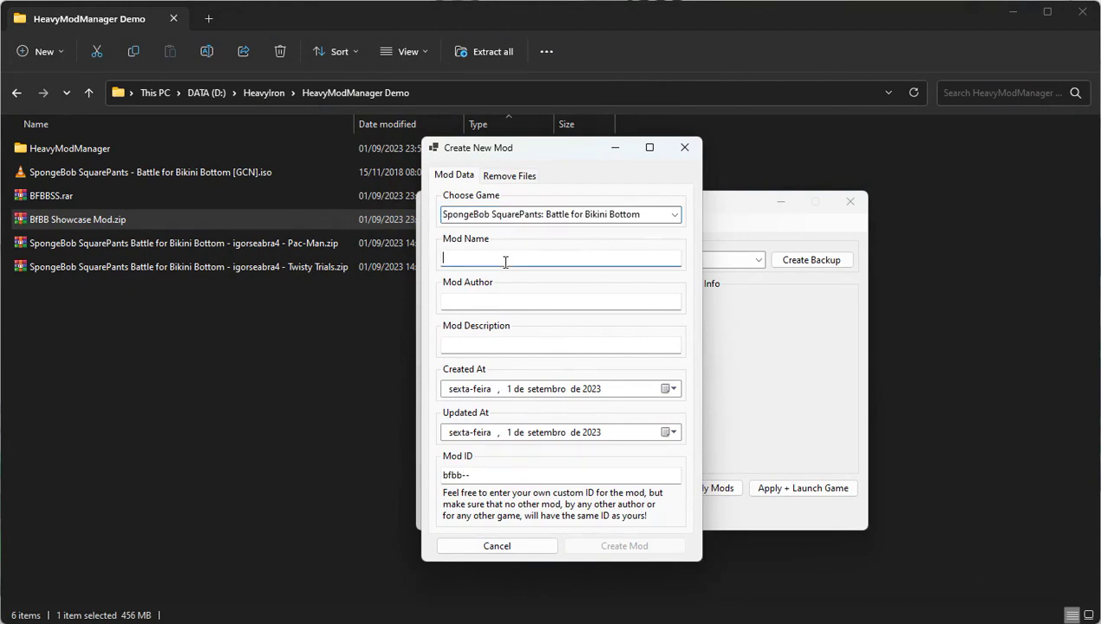
pyautogui.write('BFBB Second')
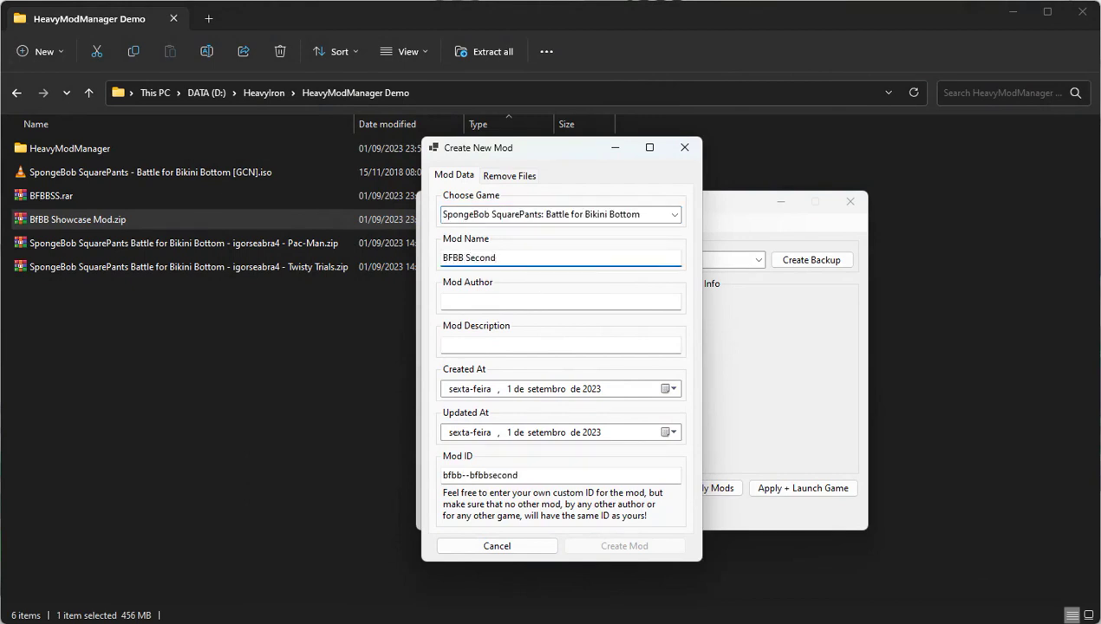
pyautogui.write('Strike')
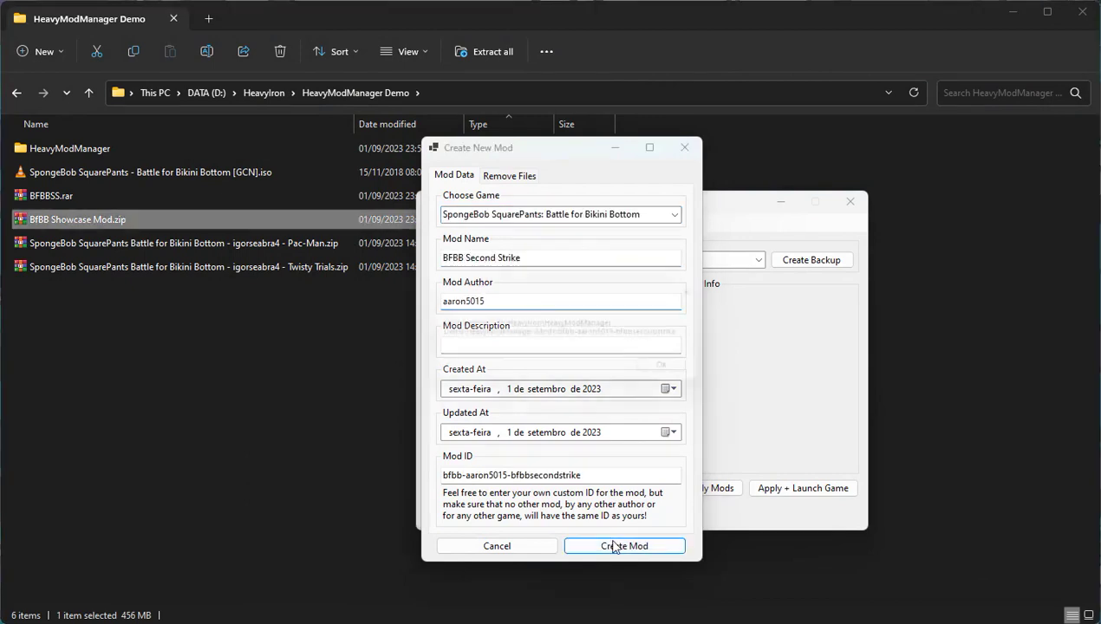
pyautogui.click(624, 546)
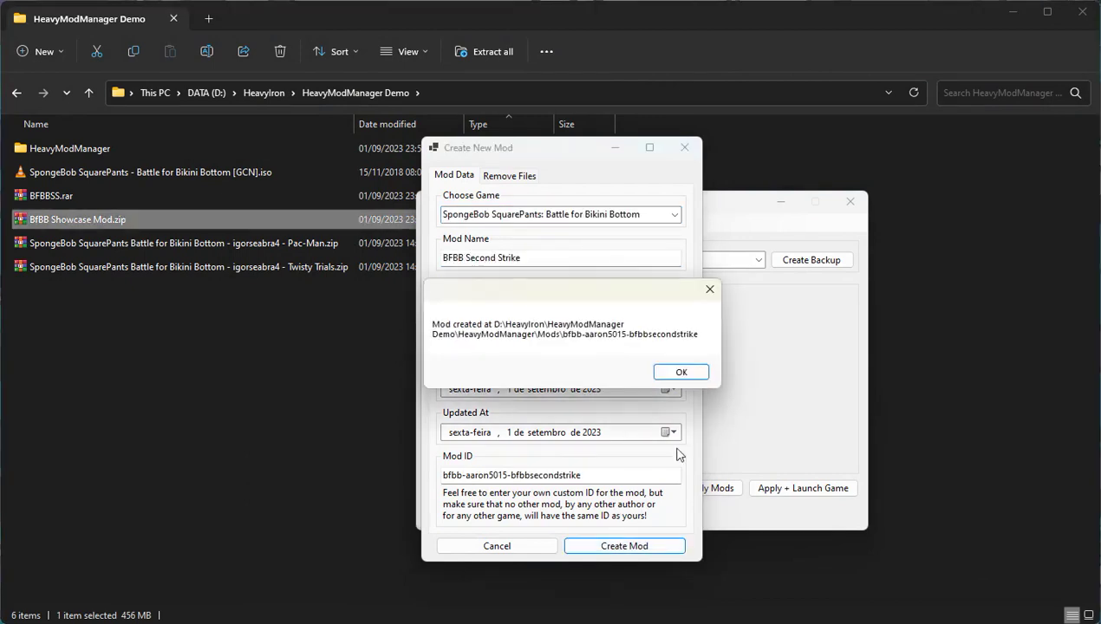
pyautogui.click(690, 373)
# - Drag all contents of BFBBSS.rar's files folder into the Second Strike mod's files folder
pyautogui.doubleClick(48, 198)
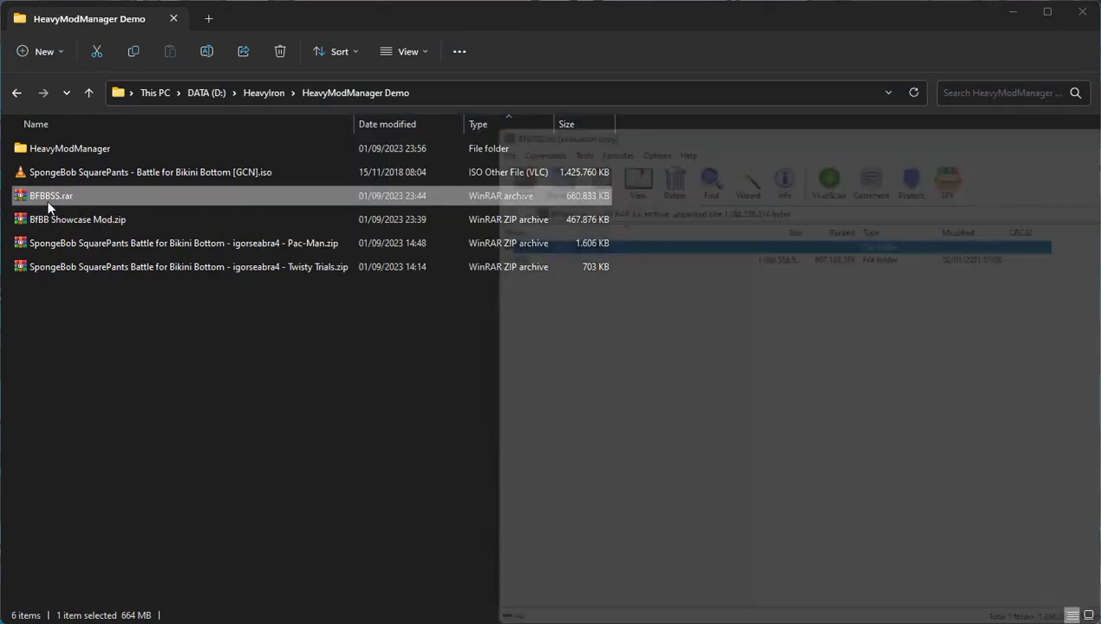
pyautogui.doubleClick(486, 251)
pyautogui.click(513, 287)
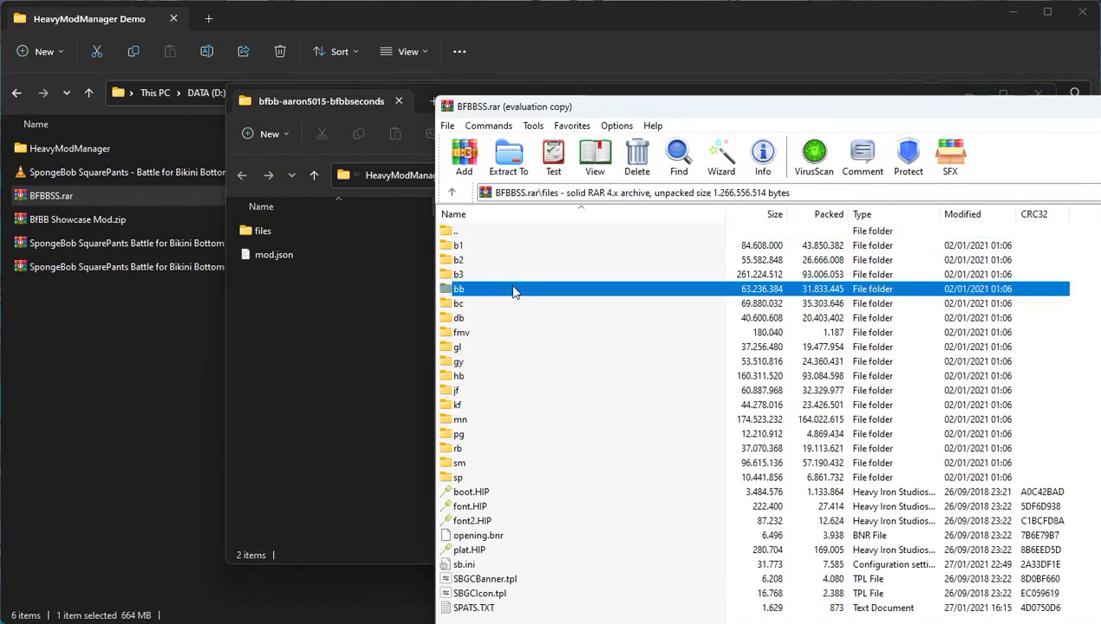
pyautogui.hotkey('ctrl', 'a')
pyautogui.moveTo(526, 265); pyautogui.dragTo(275, 230)
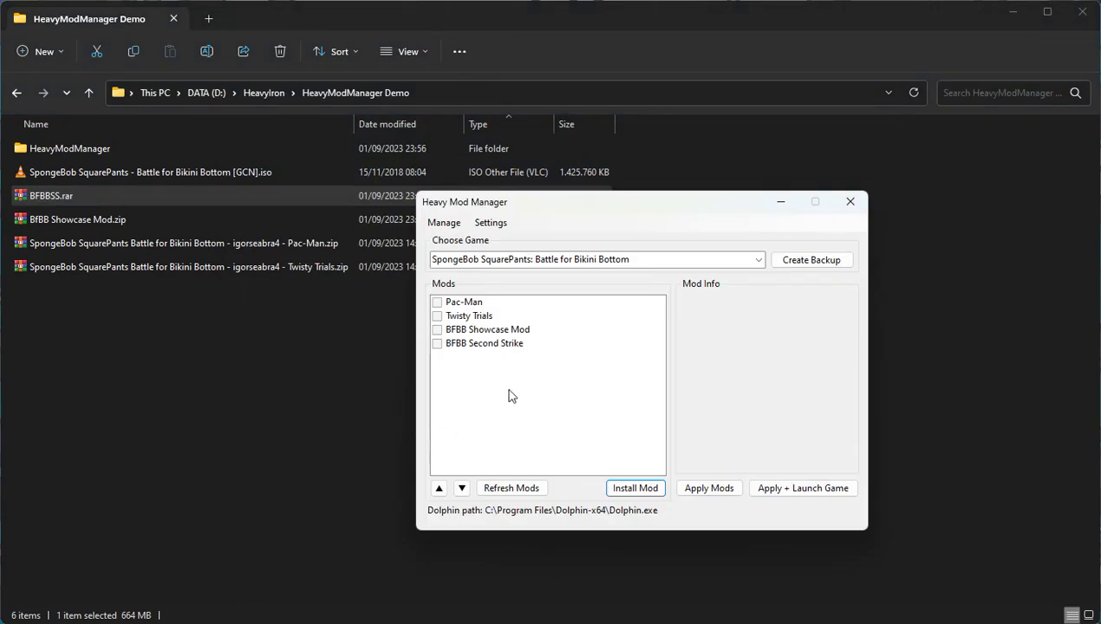
# - Tick BFBB Second Strike as the only mod and use Apply + Launch Game
pyautogui.click(520, 341)
pyautogui.click(825, 489)
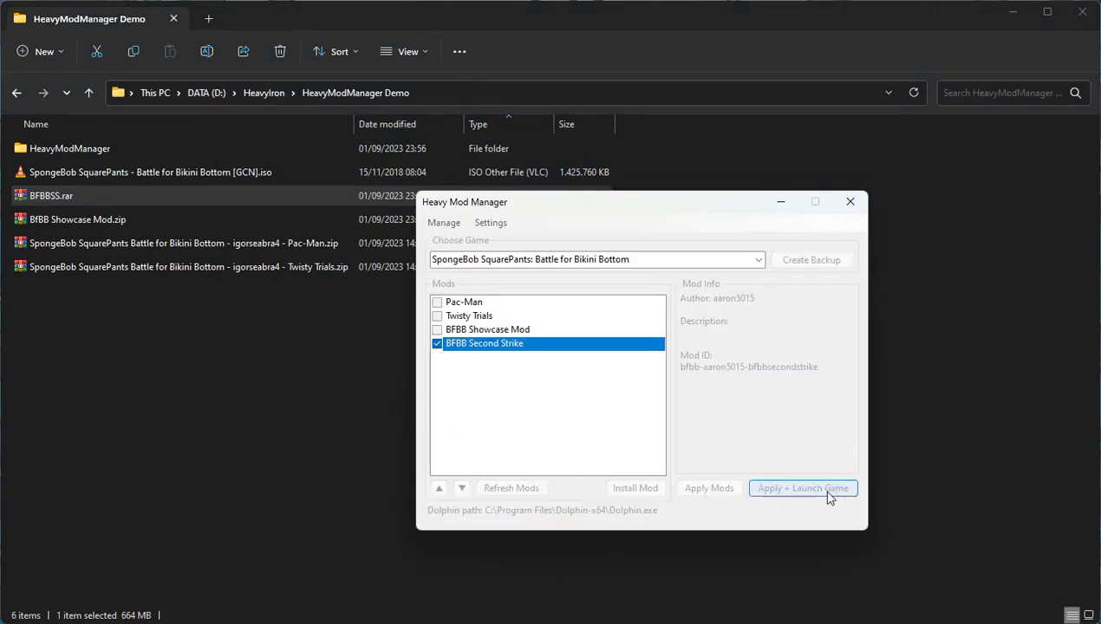